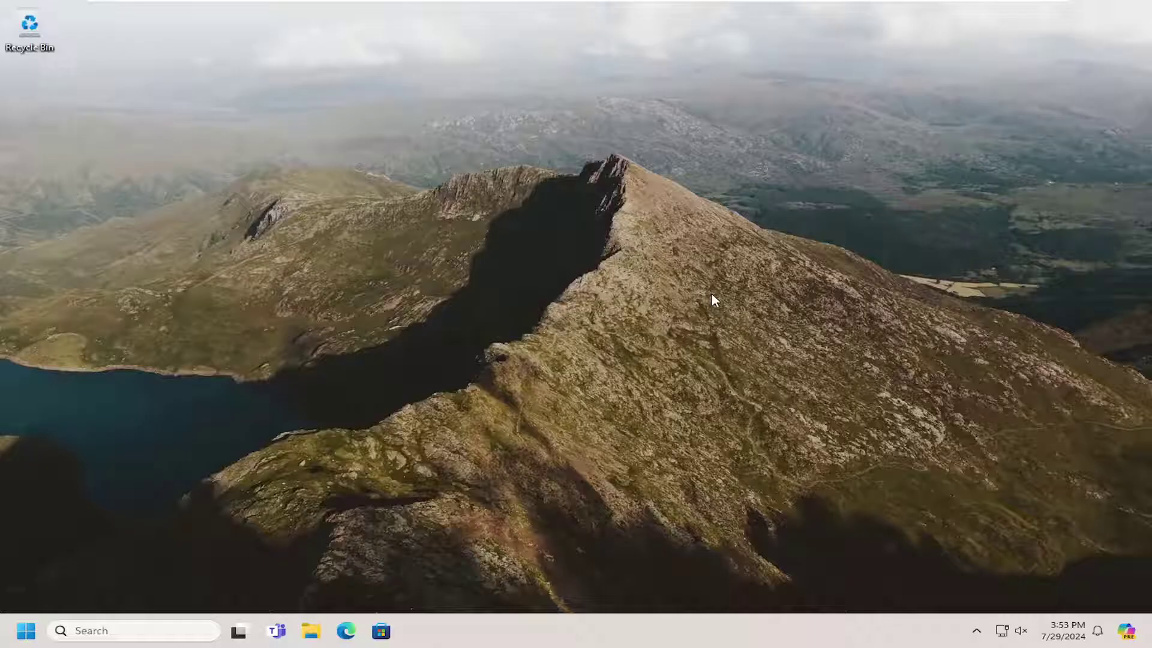
- Create a desktop shortcut targeting %windir%\System32\SlideToShutDown.exe, then launch it to test it
right_click(490, 216)
mouse_move(535, 307)
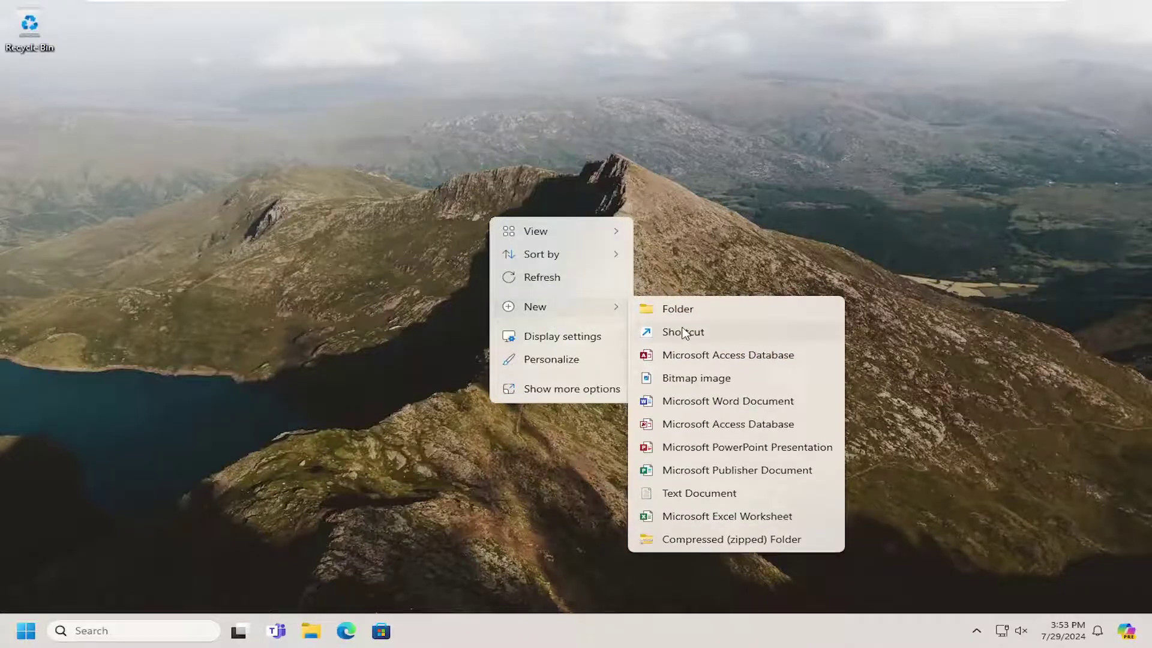
left_click(683, 333)
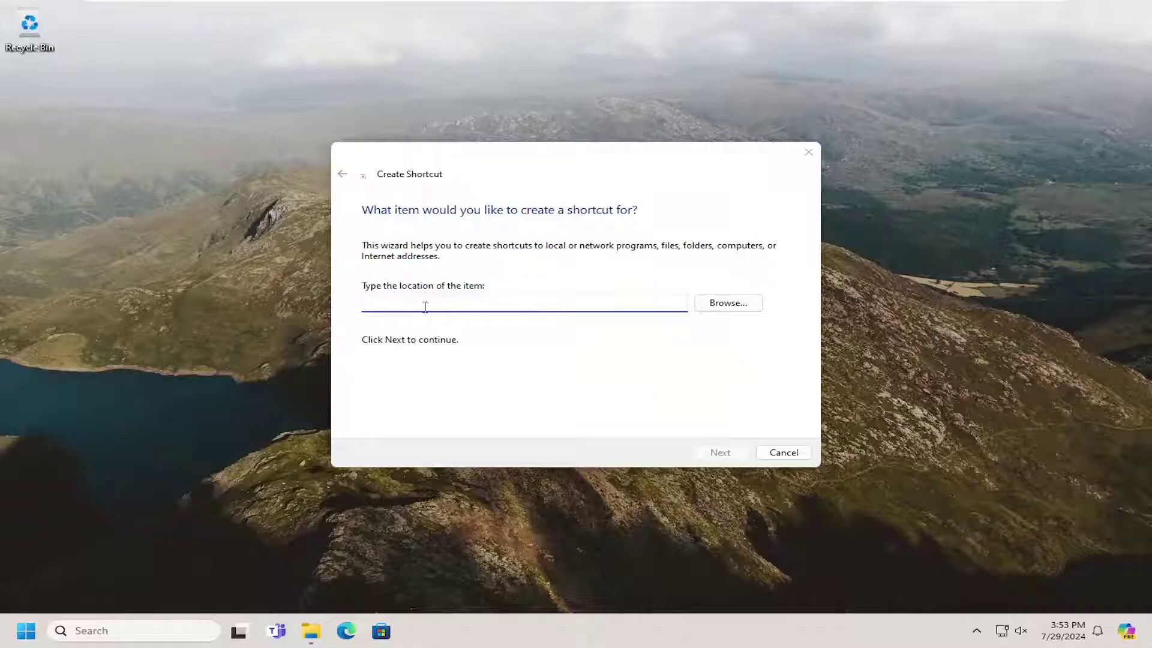
type("%windir%\\System32\\SlideToShutDown.exe")
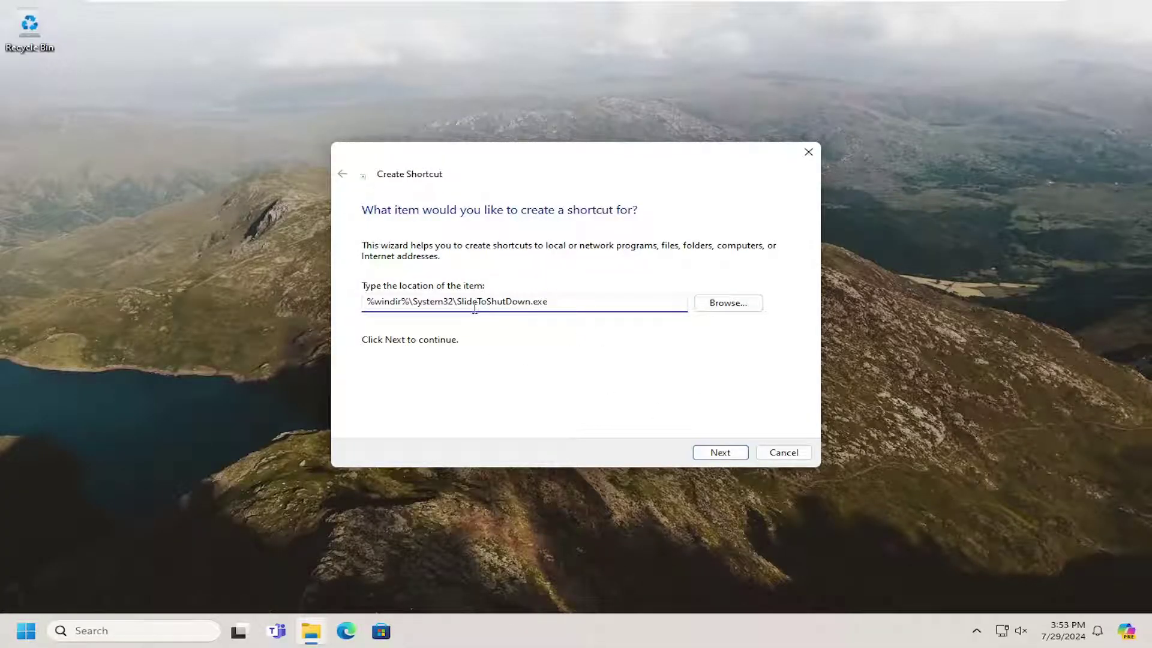
left_click(706, 457)
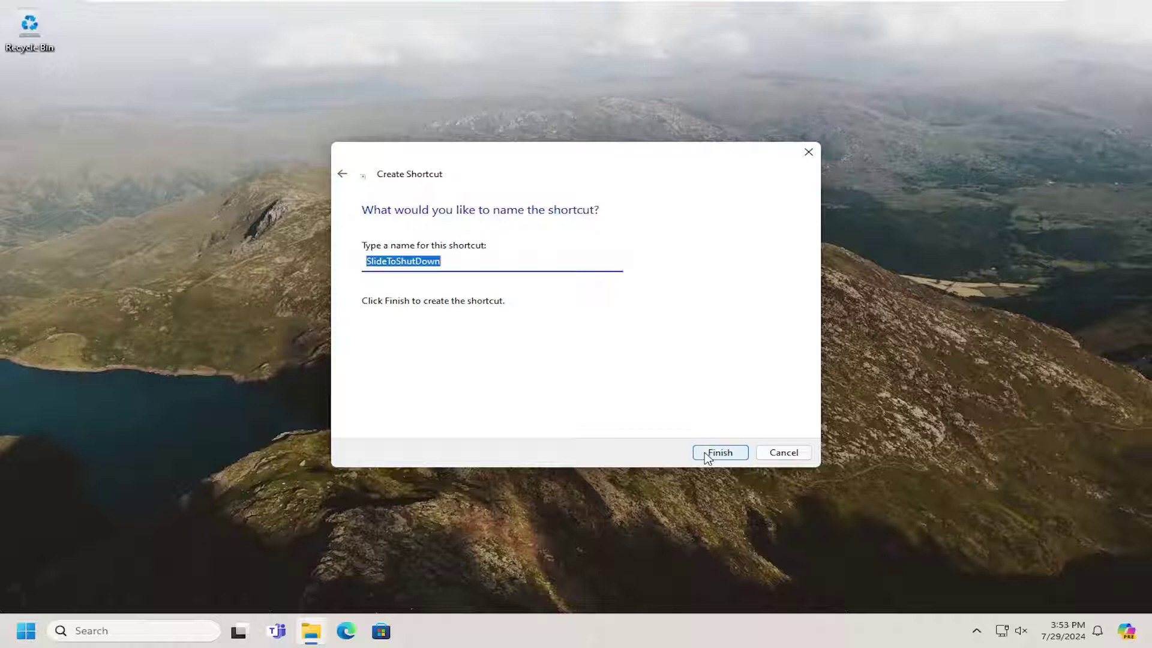
left_click(720, 457)
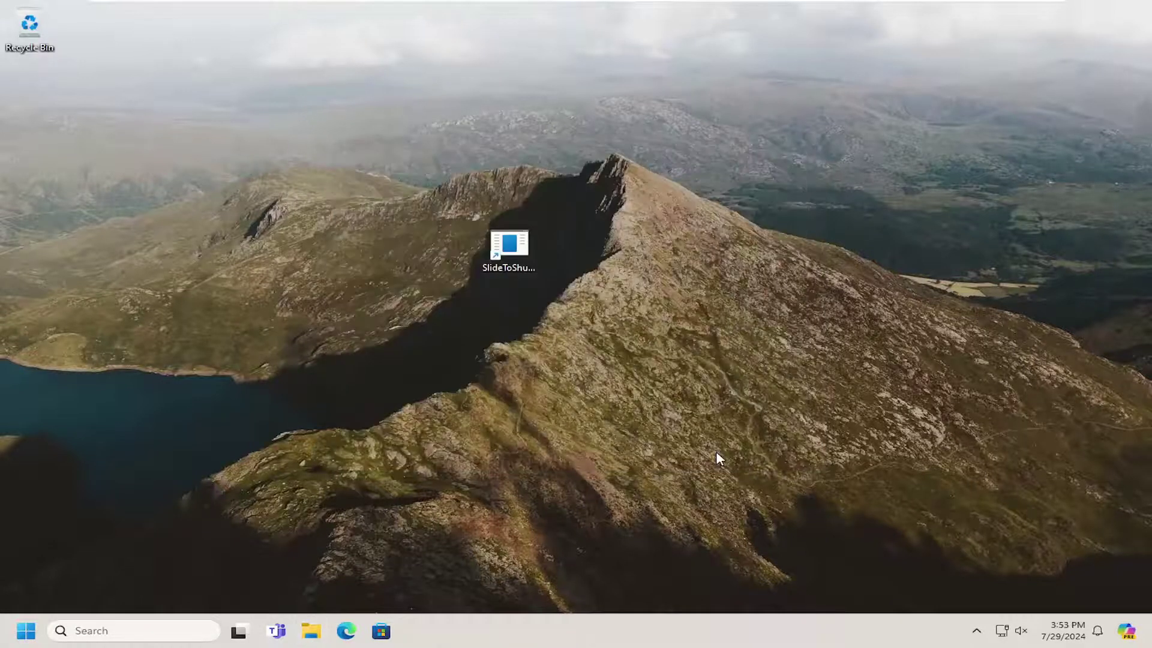
double_click(509, 251)
right_click(502, 244)
key("Escape")
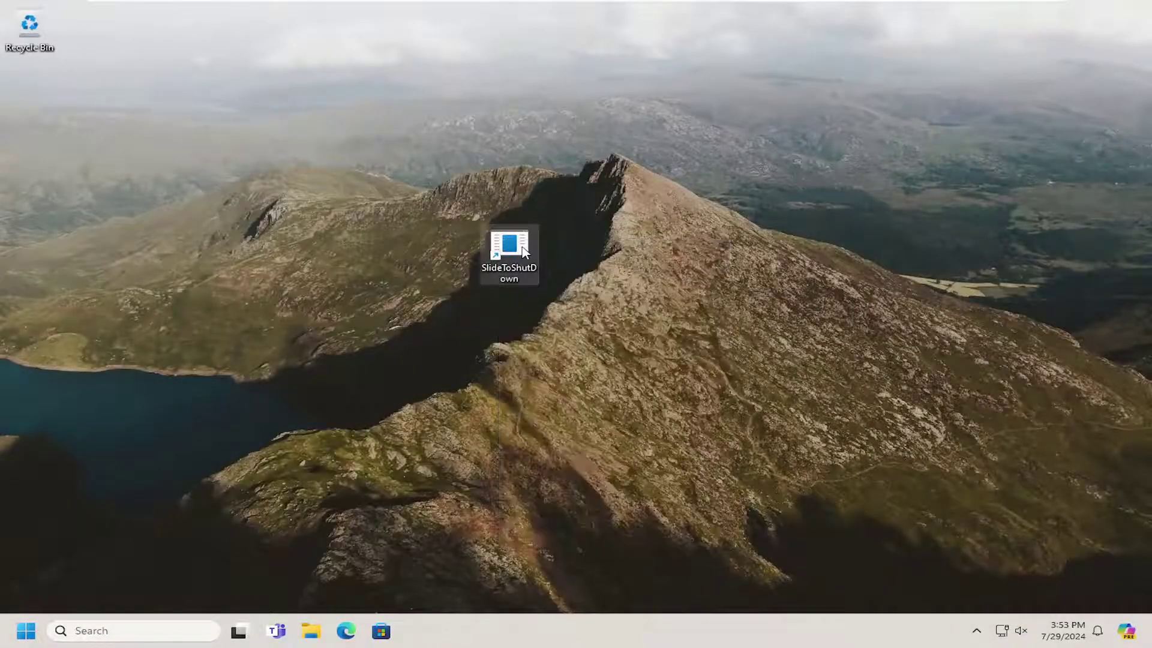
right_click(509, 249)
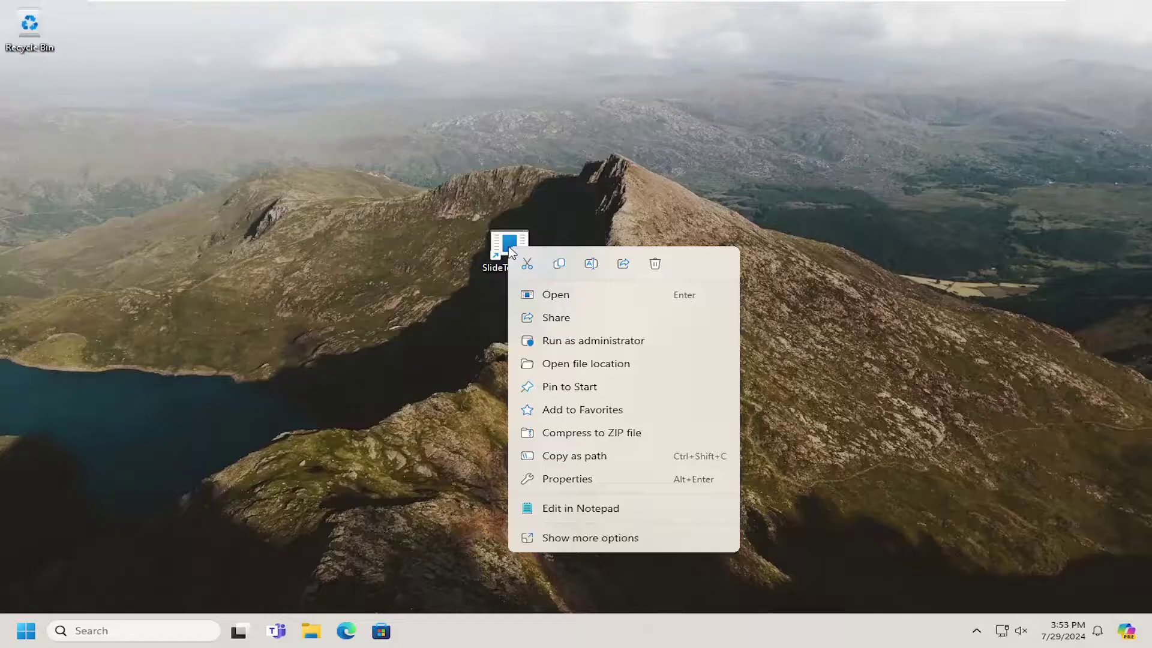
left_click(546, 480)
left_click(604, 467)
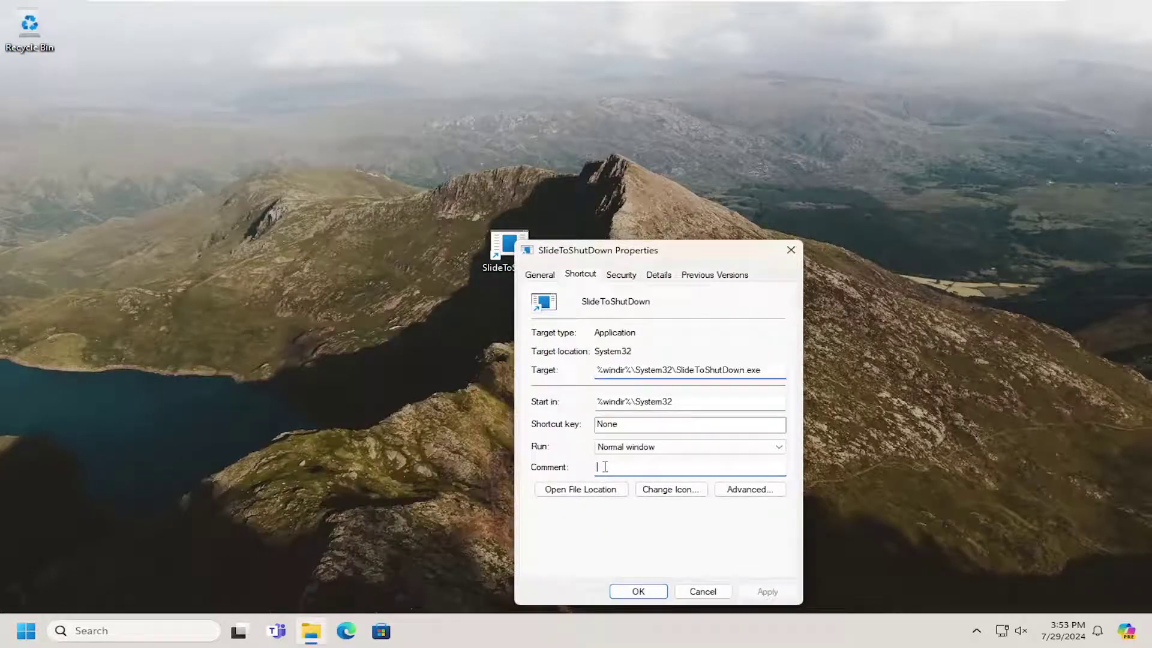
left_click(604, 428)
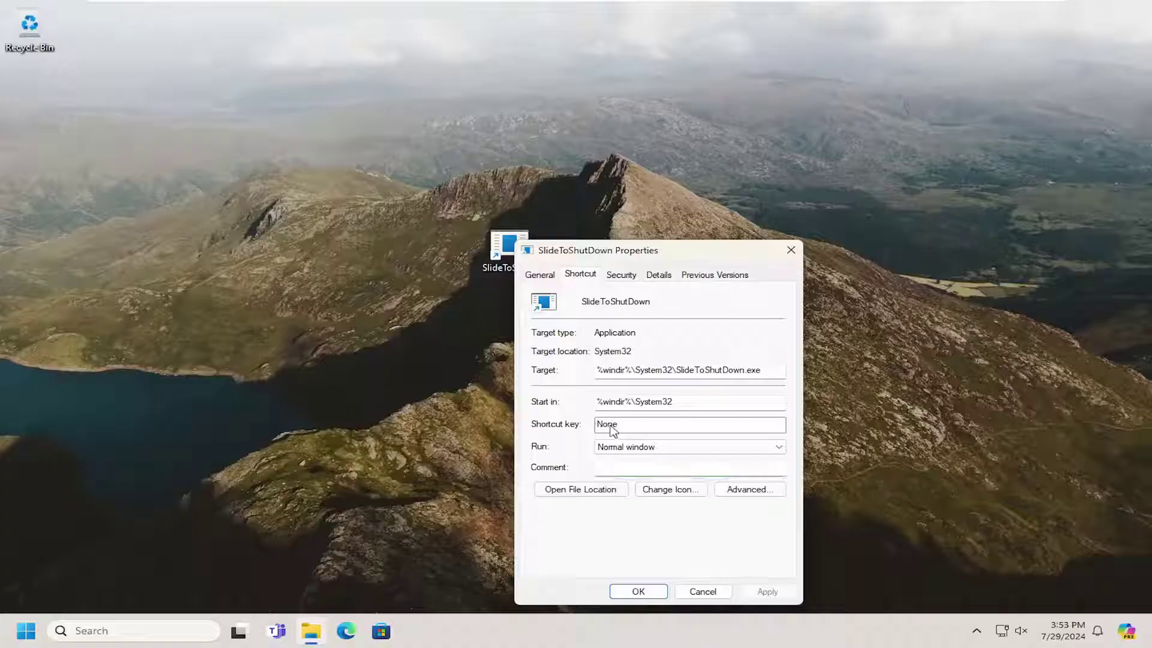
left_click(703, 591)
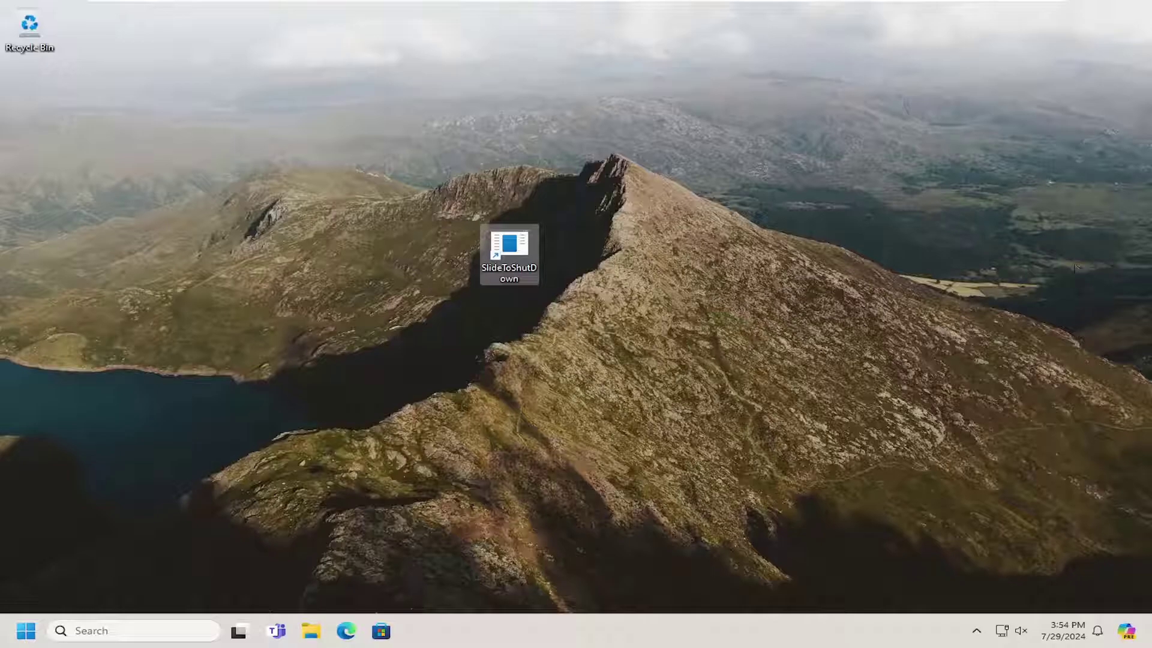
- Launch the SlideToShutDown shortcut and drag the slide image down to shut the PC down
double_click(510, 254)
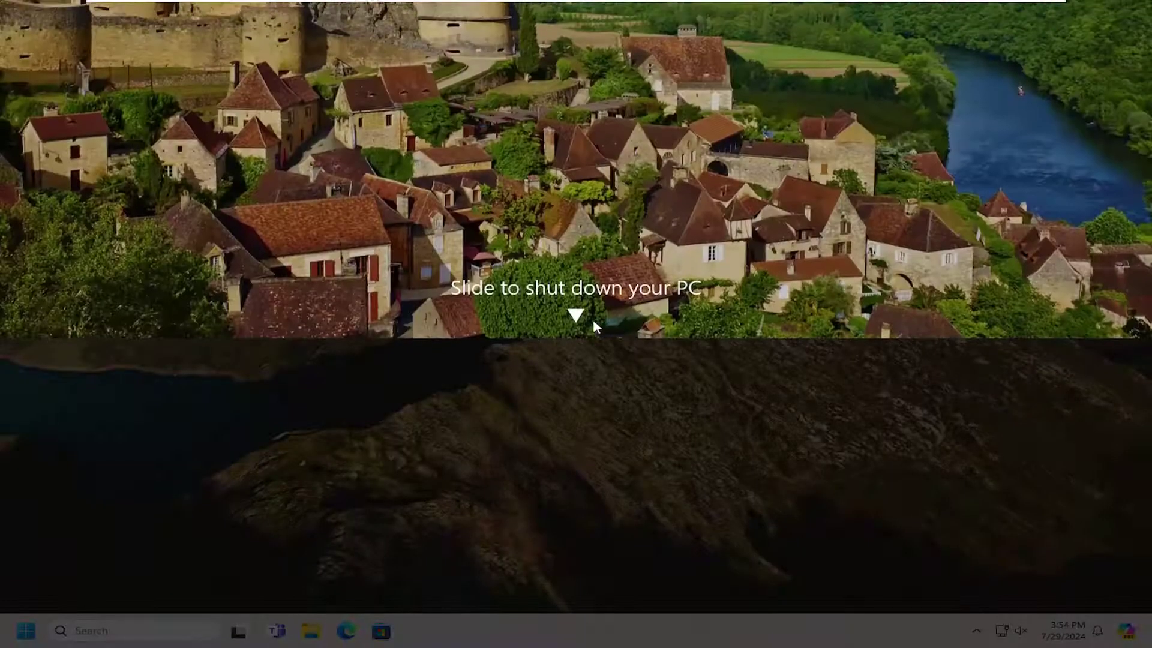
left_click_drag(636, 339, 615, 522)
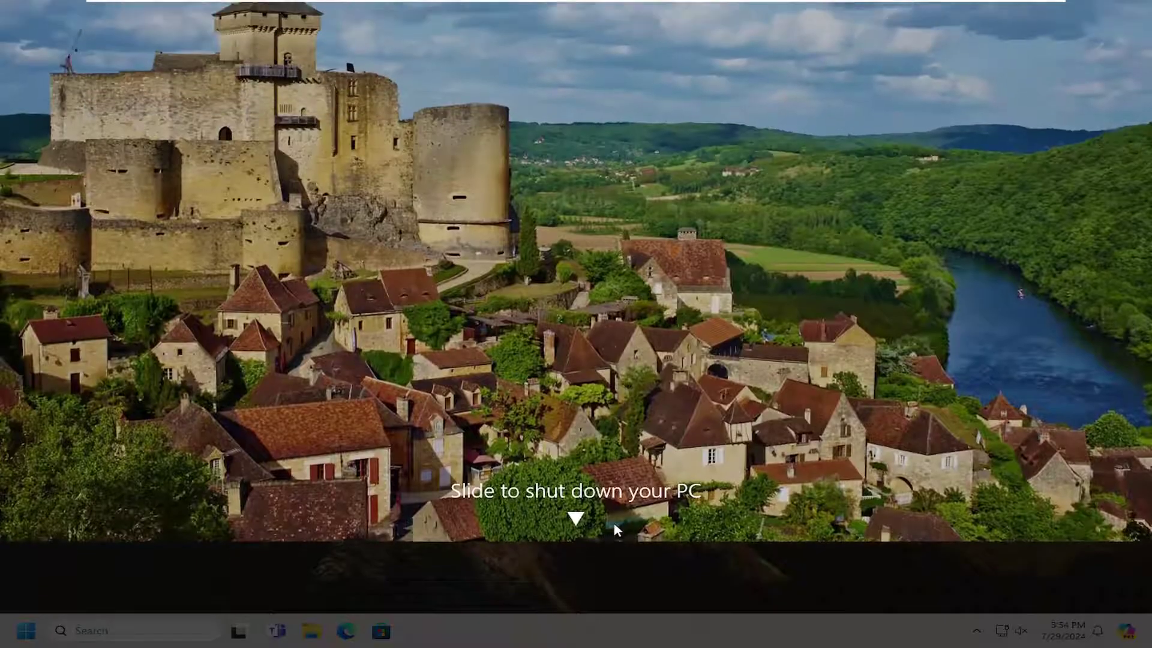